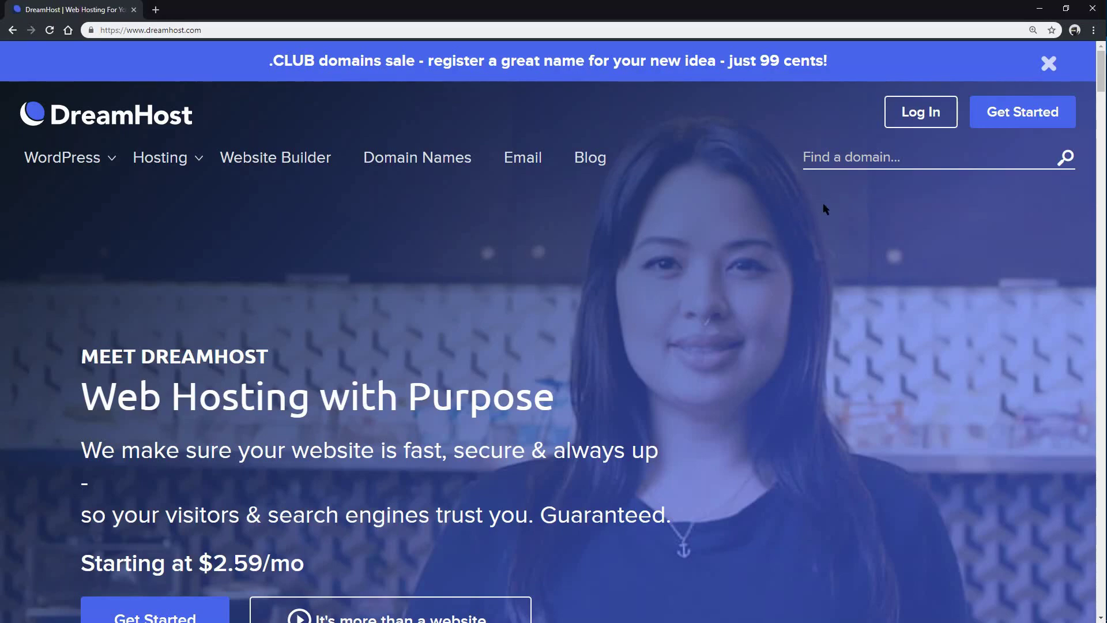
Step: Sign in to the Web Hosting control panel and go to Domains > Manage Domains
click(909, 115)
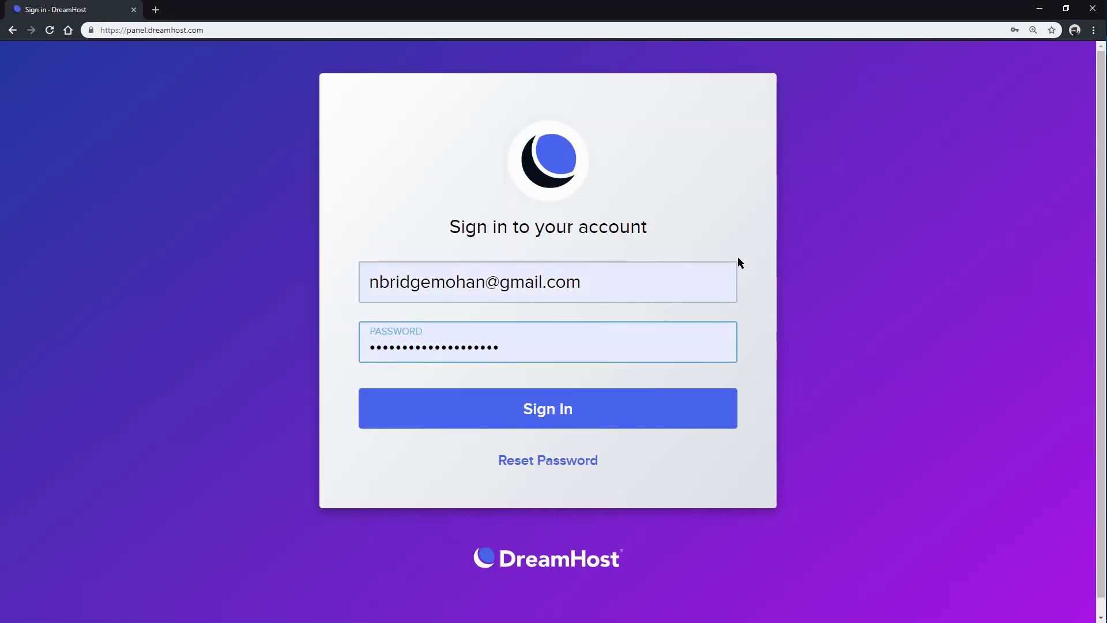
click(644, 423)
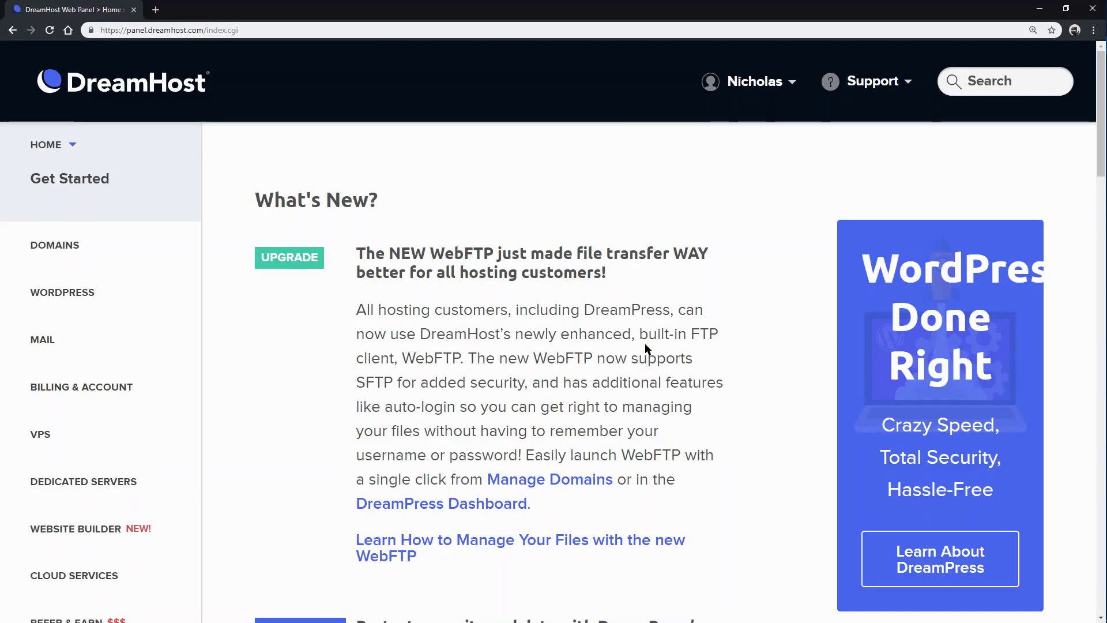
click(90, 250)
click(94, 279)
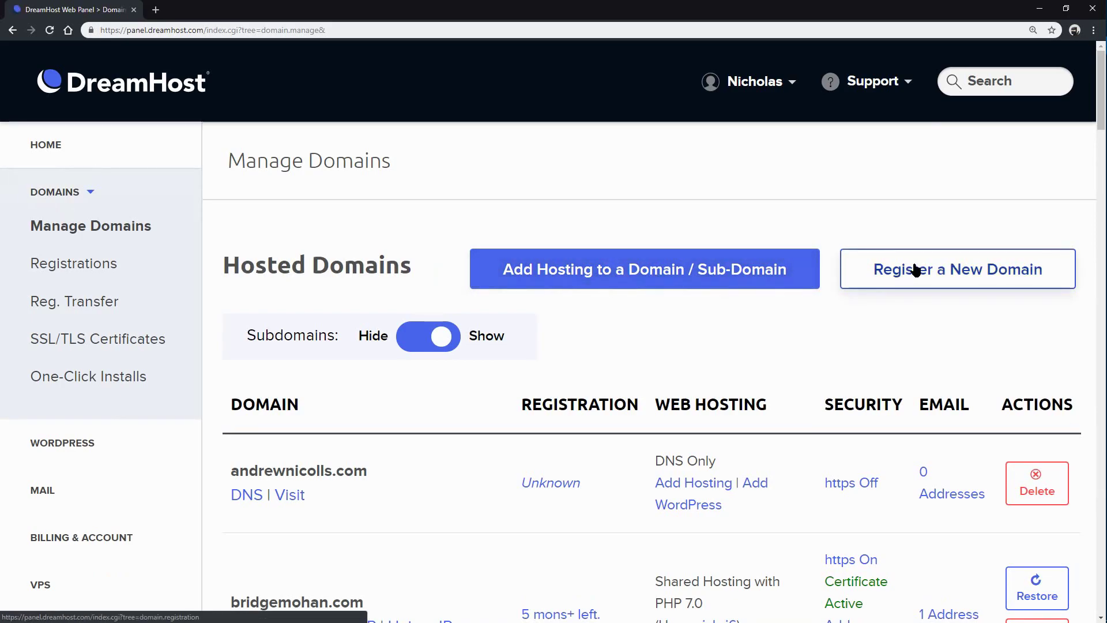
Step: Start adding hosting for a sub-domain with blog1.bridgemohan.com as the domain to host
click(676, 278)
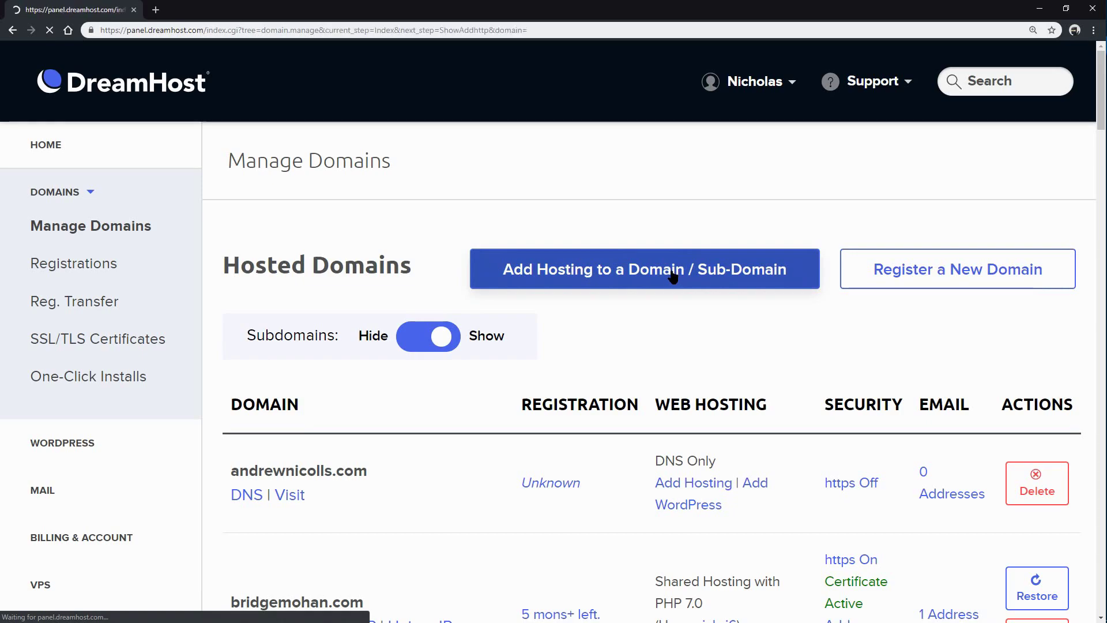
scroll(598, 454, down, 2)
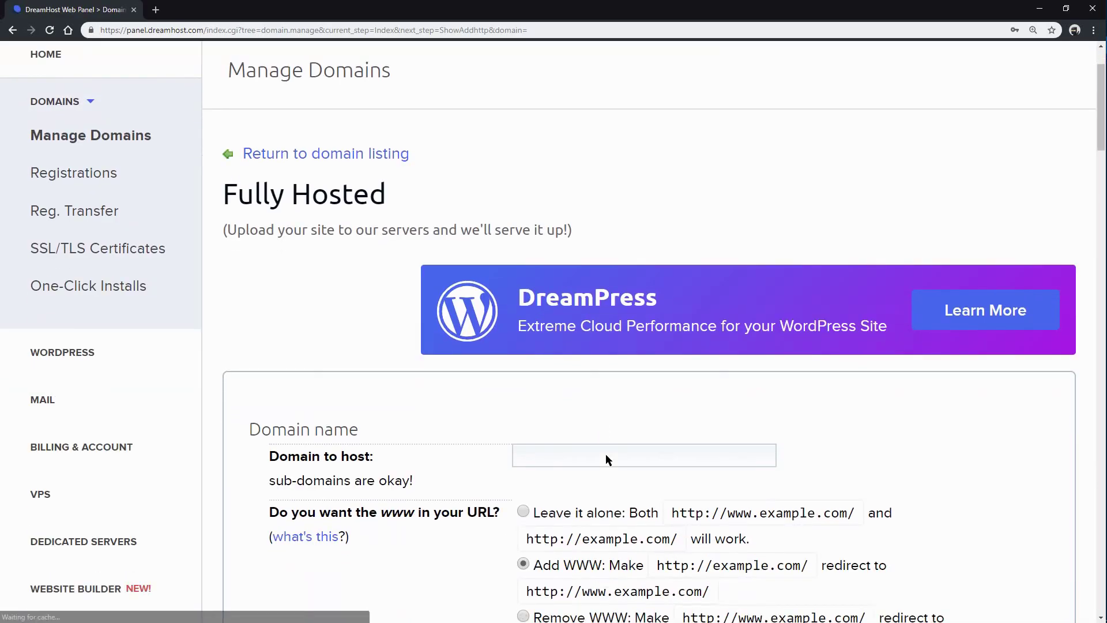
click(594, 426)
text(b)
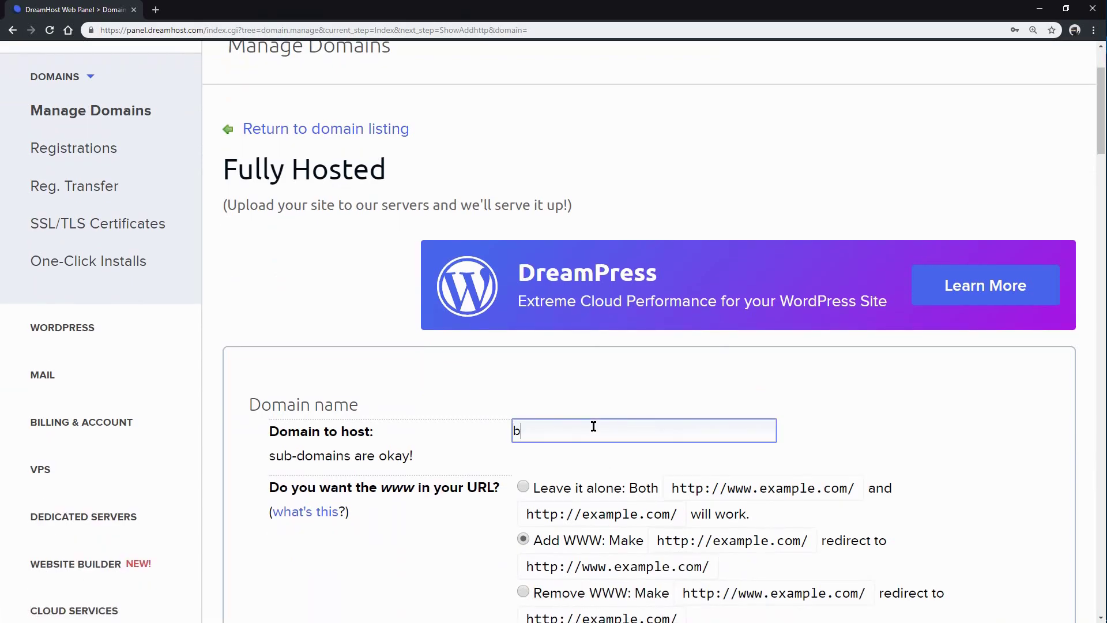
text(log1)
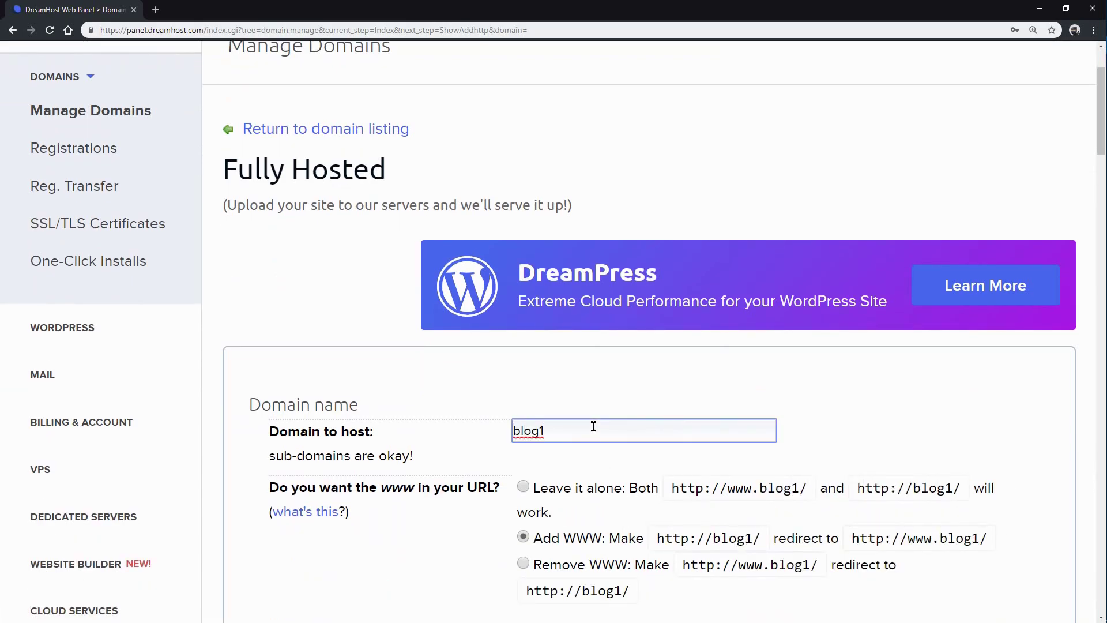
text(.bridgemohan.com)
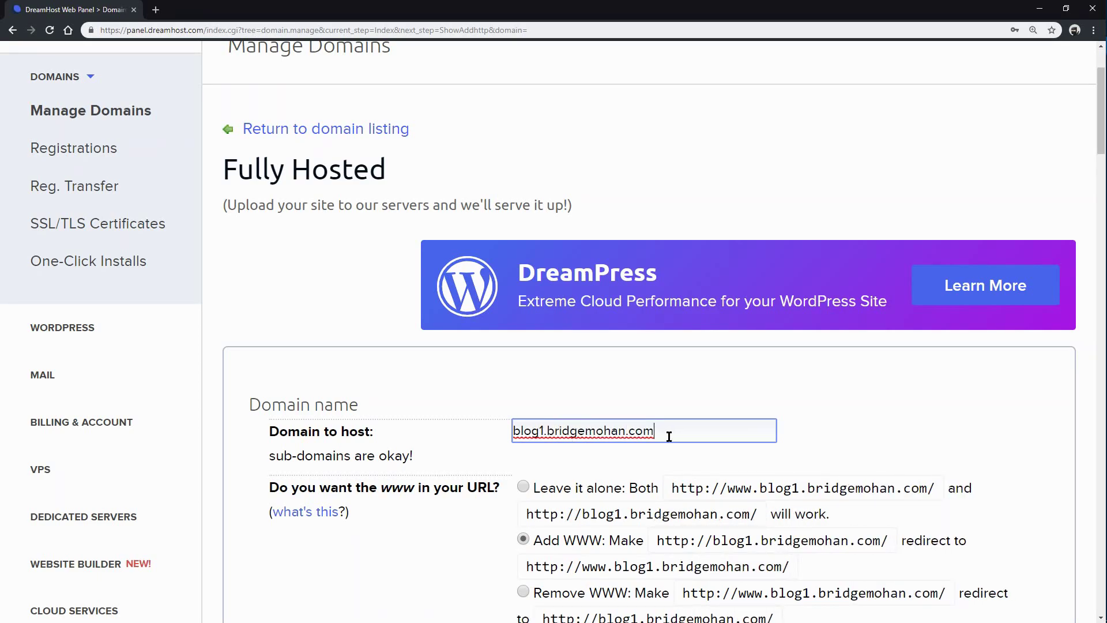
scroll(667, 434, down, 1)
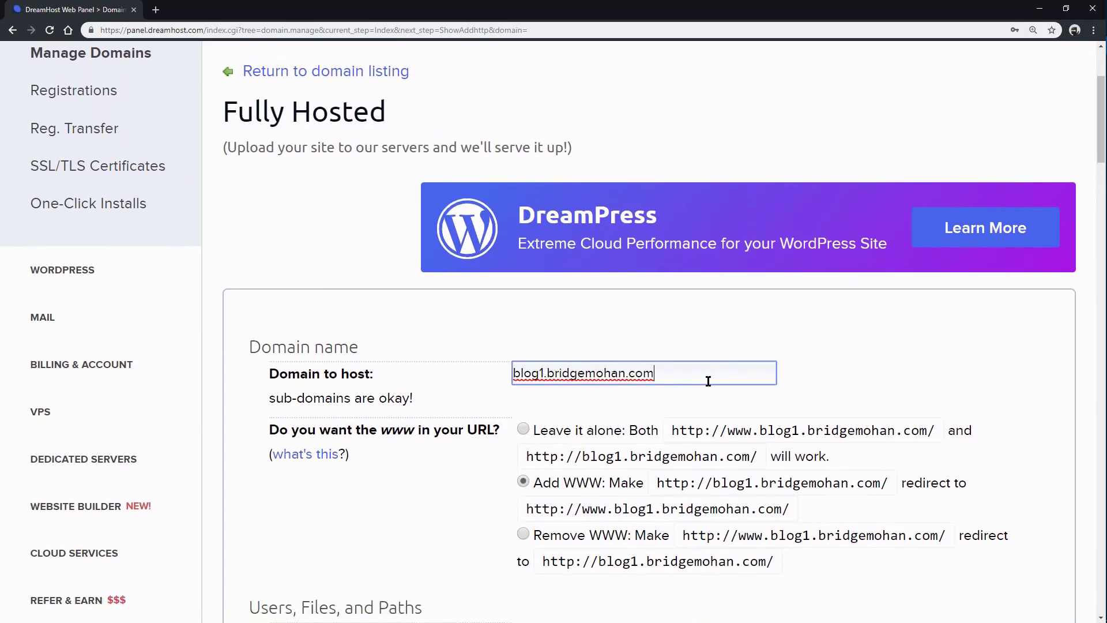
scroll(708, 375, down, 2)
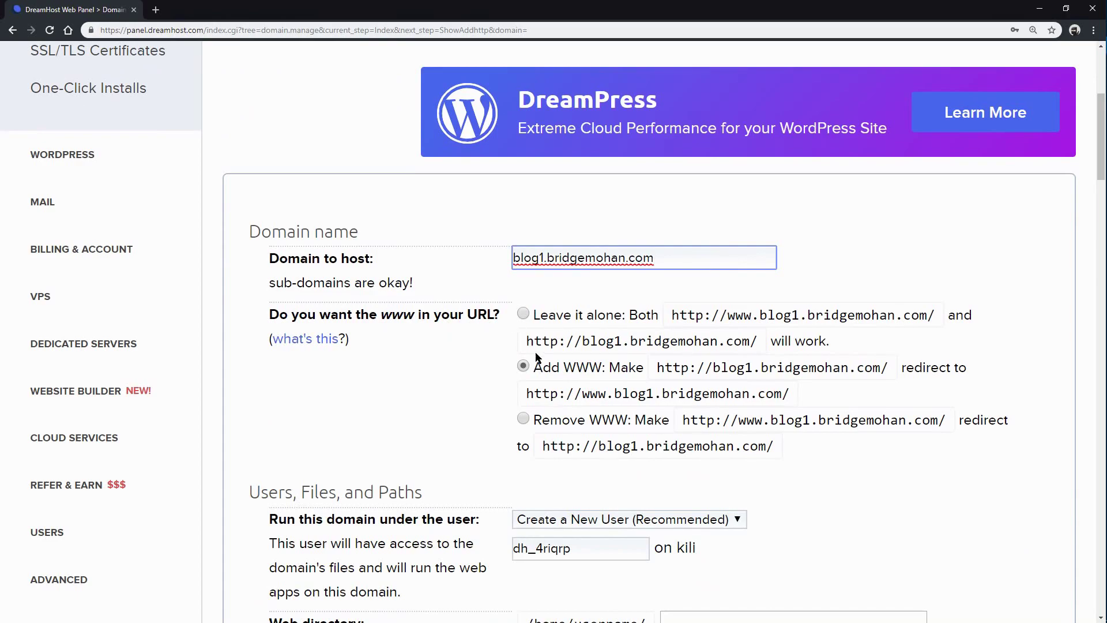
scroll(635, 334, down, 2)
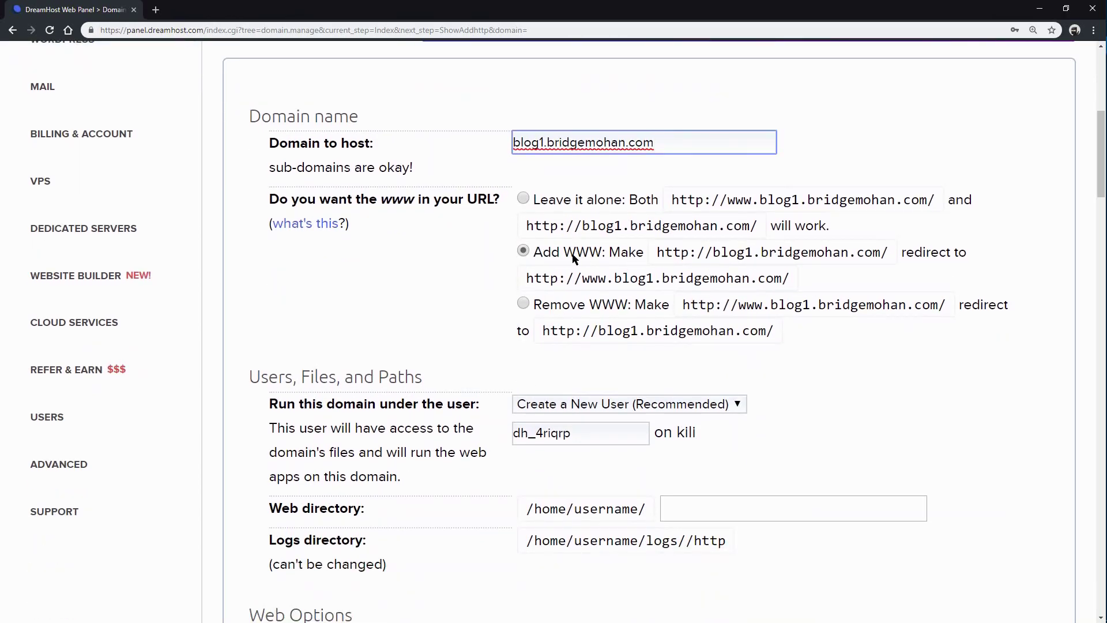
scroll(569, 289, down, 2)
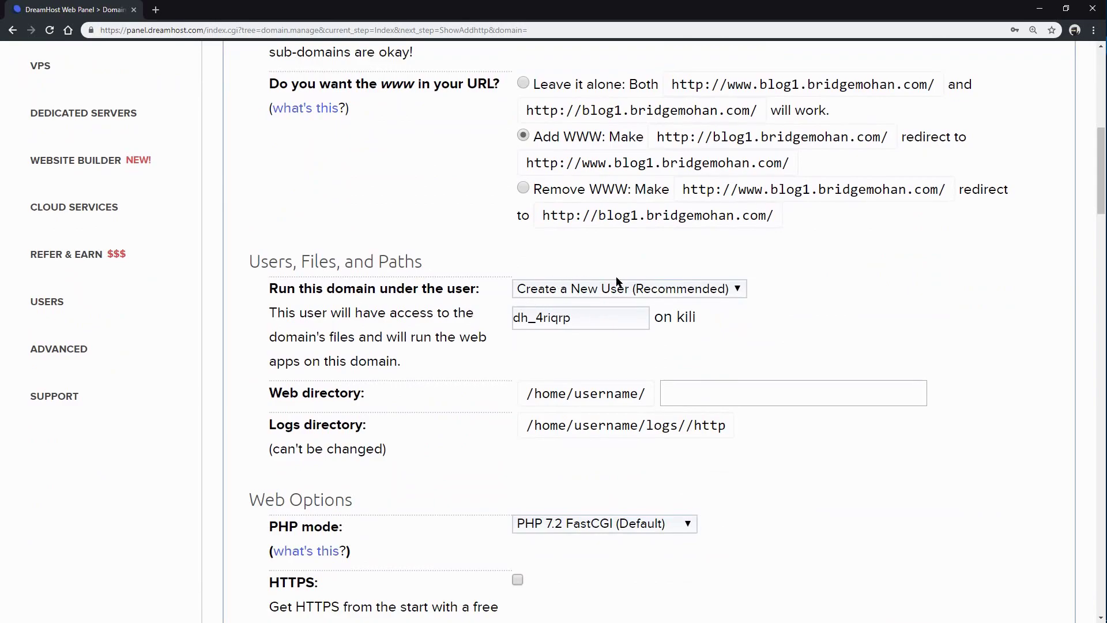
Step: Keep the option to create a new user to run the blog1 subdomain
click(672, 292)
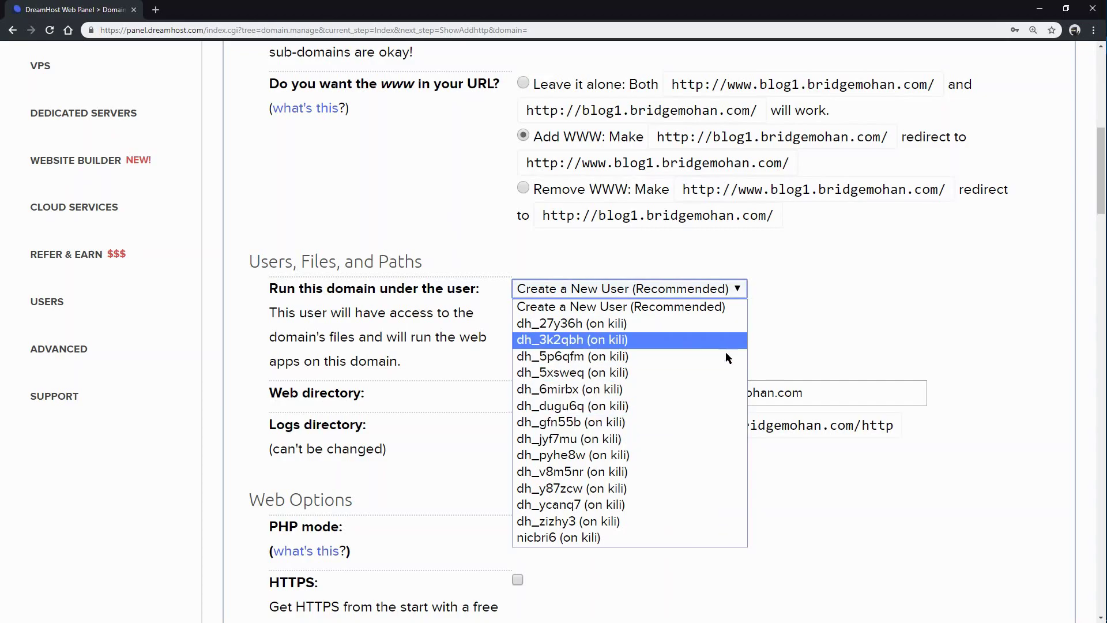
click(615, 307)
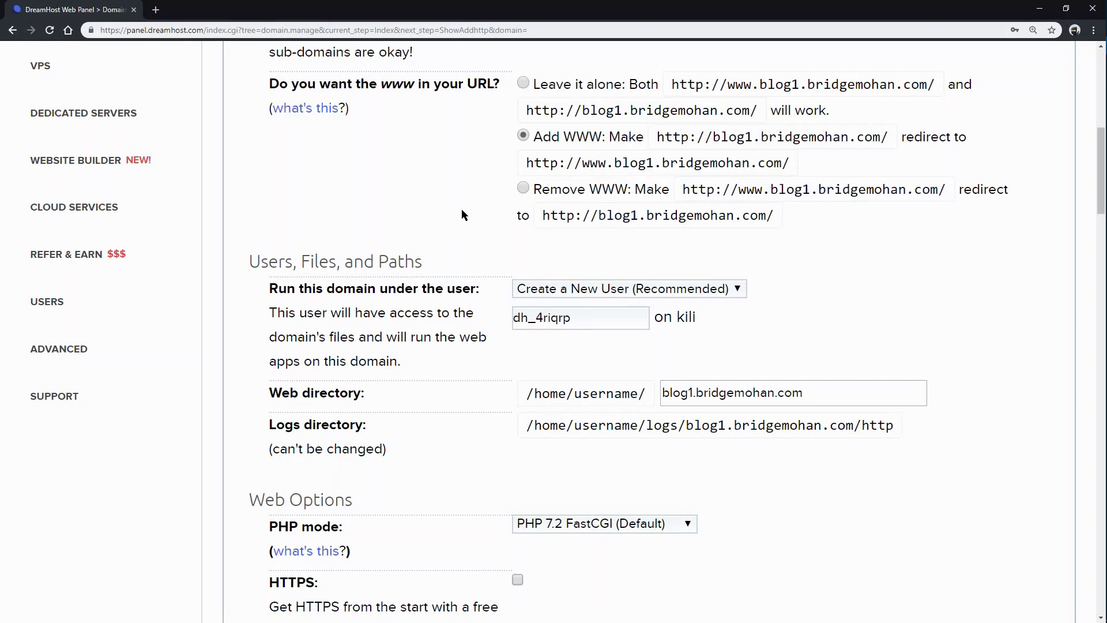
scroll(479, 222, down, 1)
scroll(488, 208, down, 2)
Step: Enable free Let's Encrypt HTTPS, leaving CloudFlare and Google Apps unchecked
scroll(493, 222, down, 1)
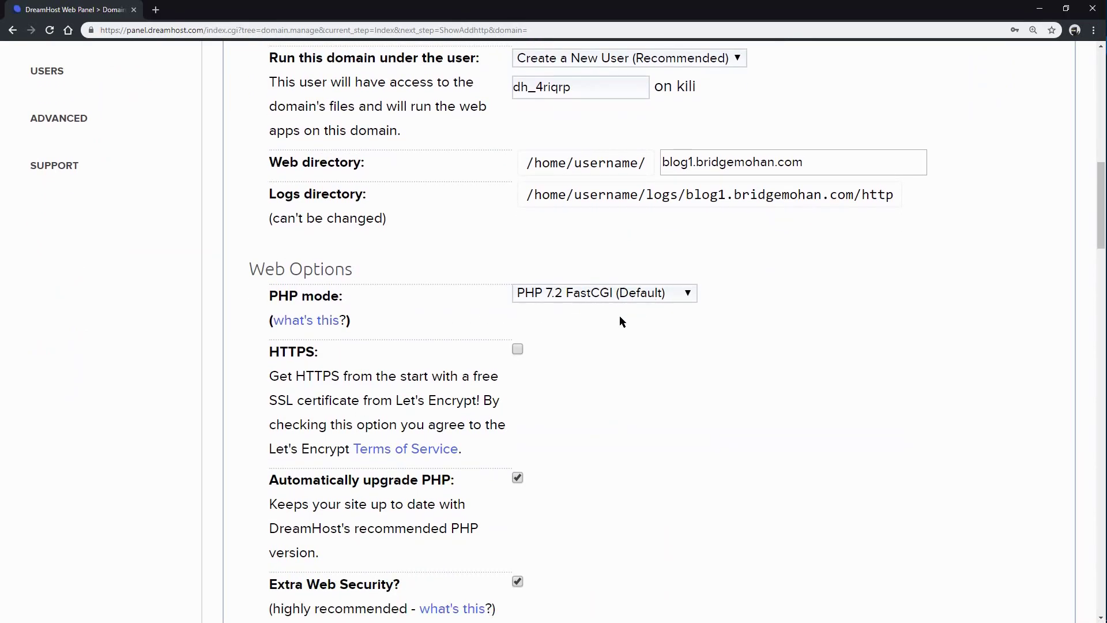
scroll(538, 344, down, 1)
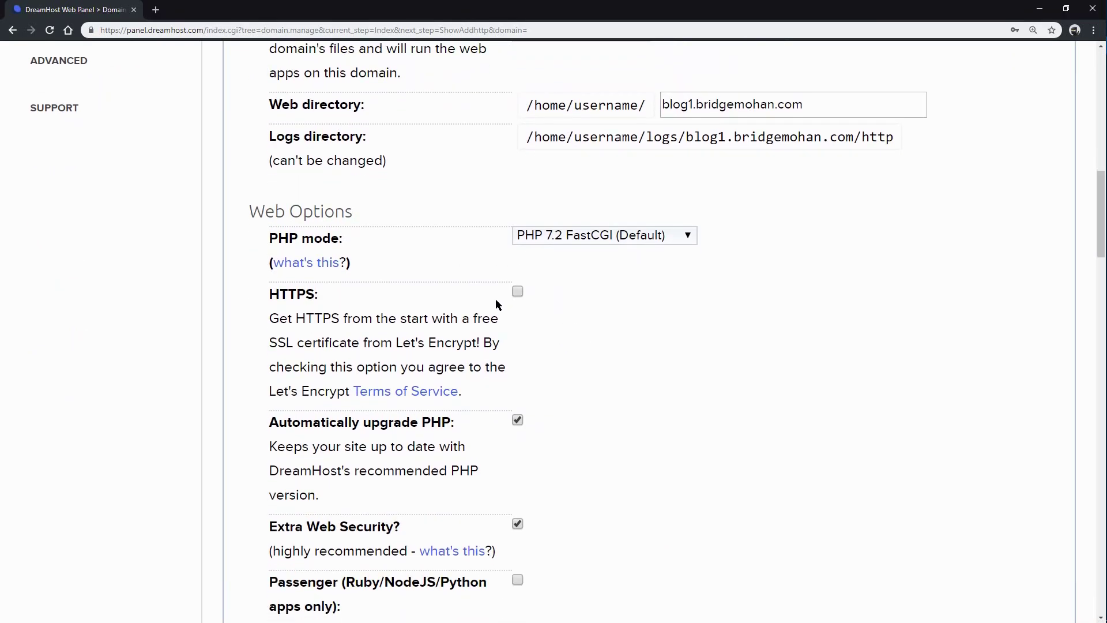
click(521, 287)
scroll(680, 347, down, 1)
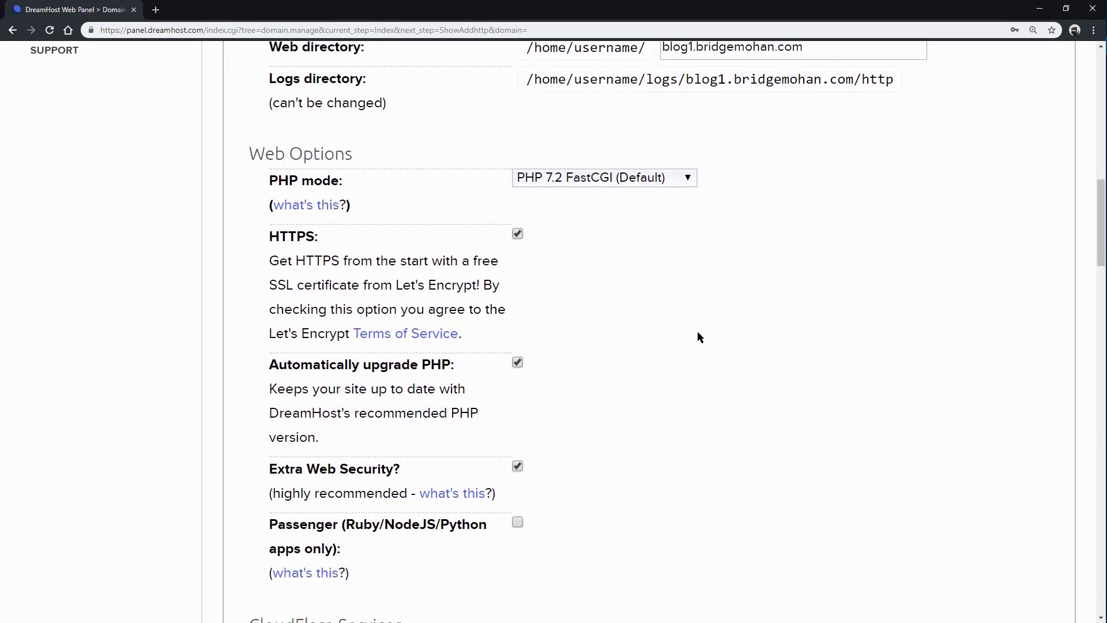
scroll(696, 331, down, 2)
drag(345, 167, 479, 168)
click(596, 194)
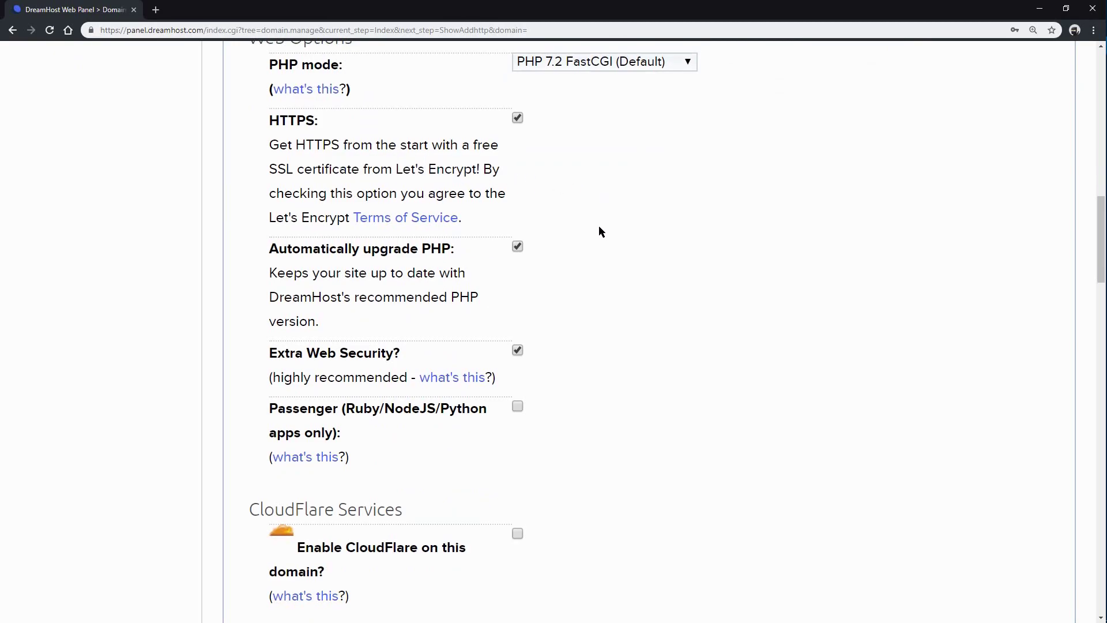
scroll(612, 239, down, 2)
scroll(617, 240, down, 4)
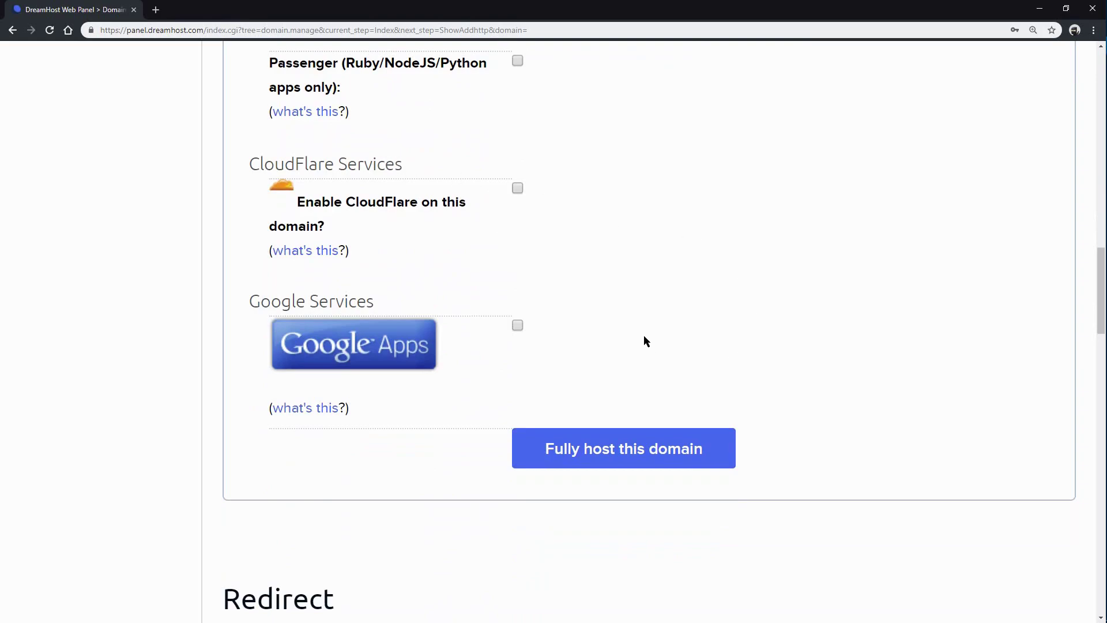
Step: Submit the form to fully host blog1.bridgemohan.com
scroll(620, 490, down, 1)
click(610, 390)
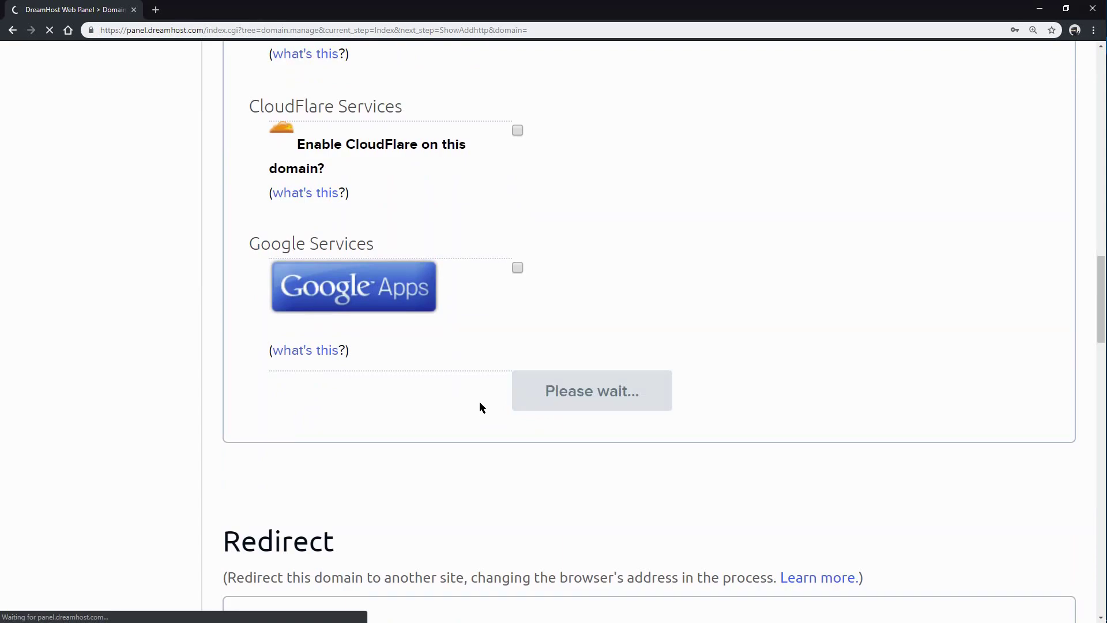
scroll(643, 371, up, 3)
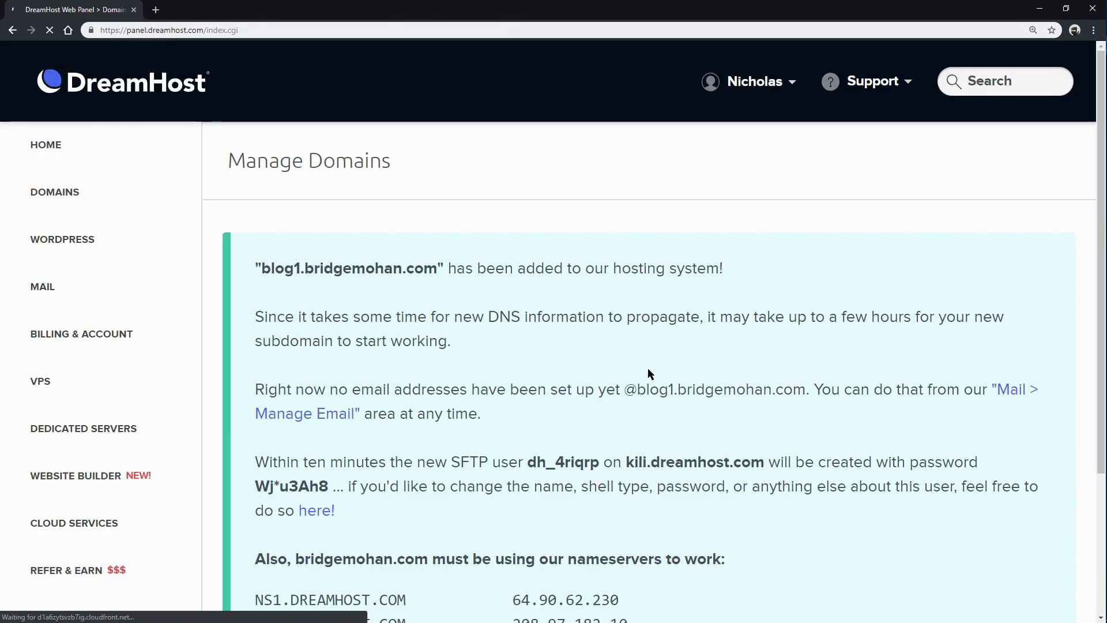
scroll(525, 340, down, 1)
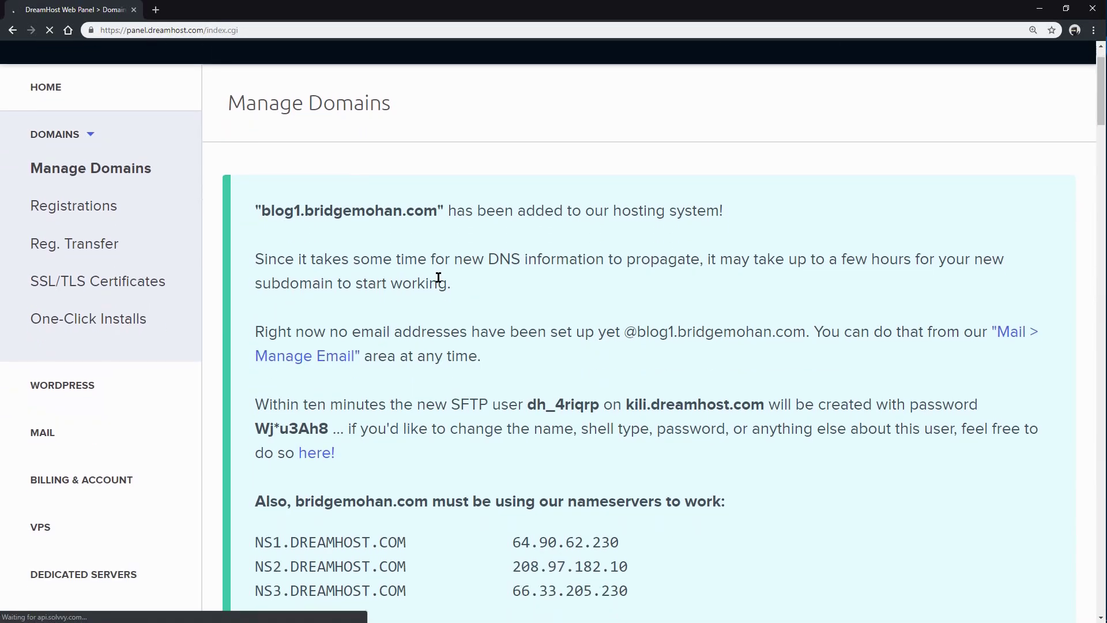
scroll(526, 260, down, 2)
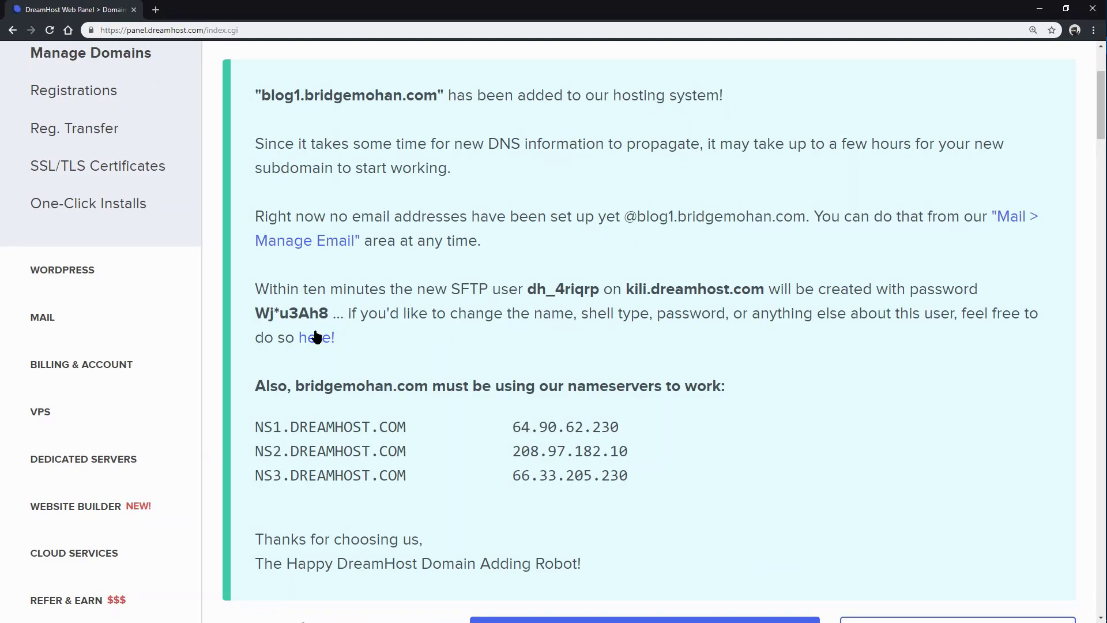
Step: Review the new SFTP username and generated password in the confirmation message
drag(330, 312, 256, 314)
click(513, 282)
drag(527, 289, 606, 288)
drag(451, 288, 503, 285)
click(483, 309)
scroll(740, 314, down, 2)
scroll(739, 309, up, 4)
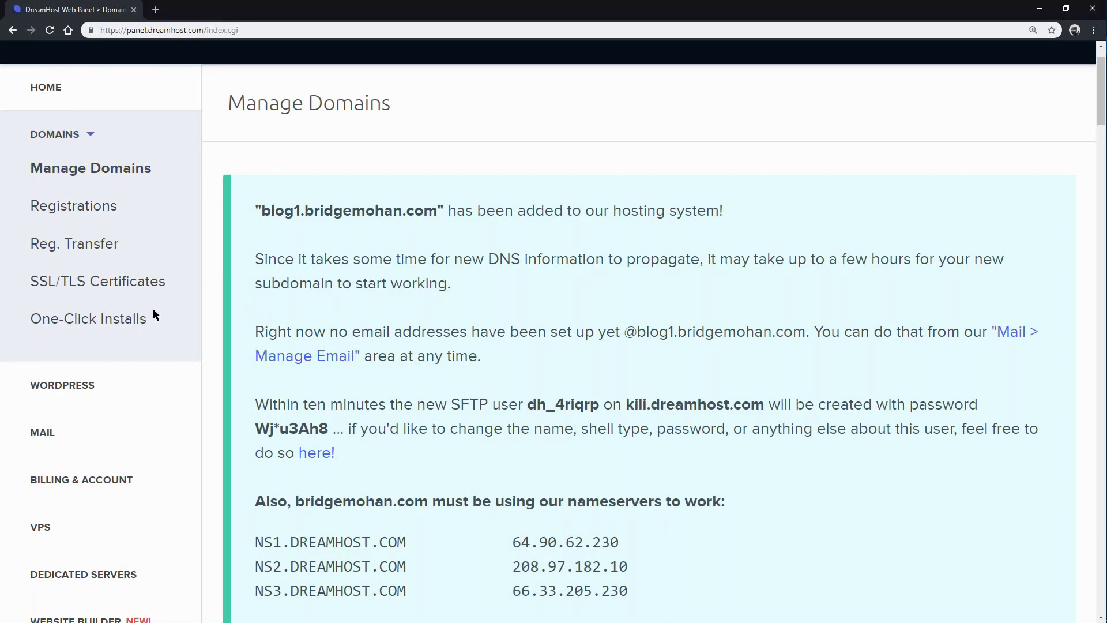
Step: Open the WordPress one-click installer and set it to install to blog1.bridgemohan.com
click(134, 324)
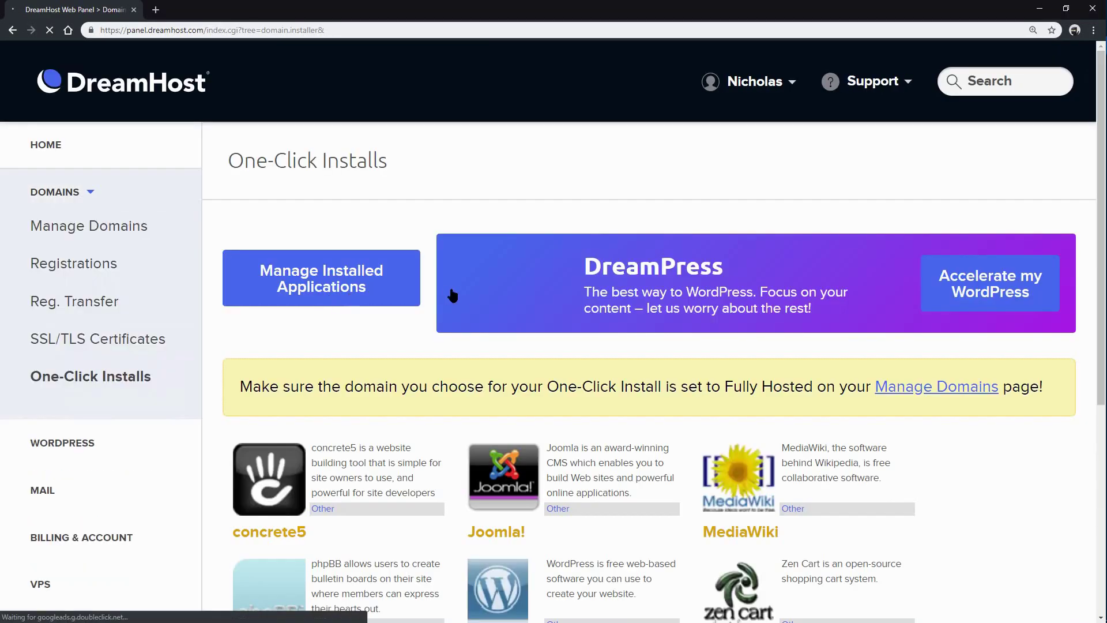
scroll(396, 363, down, 4)
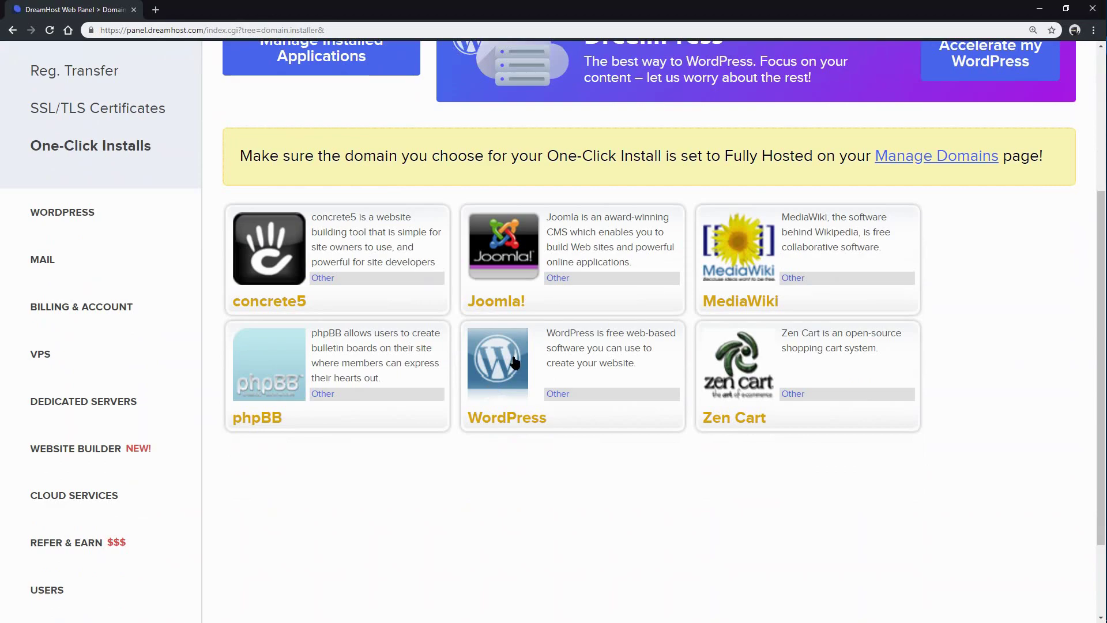
click(512, 356)
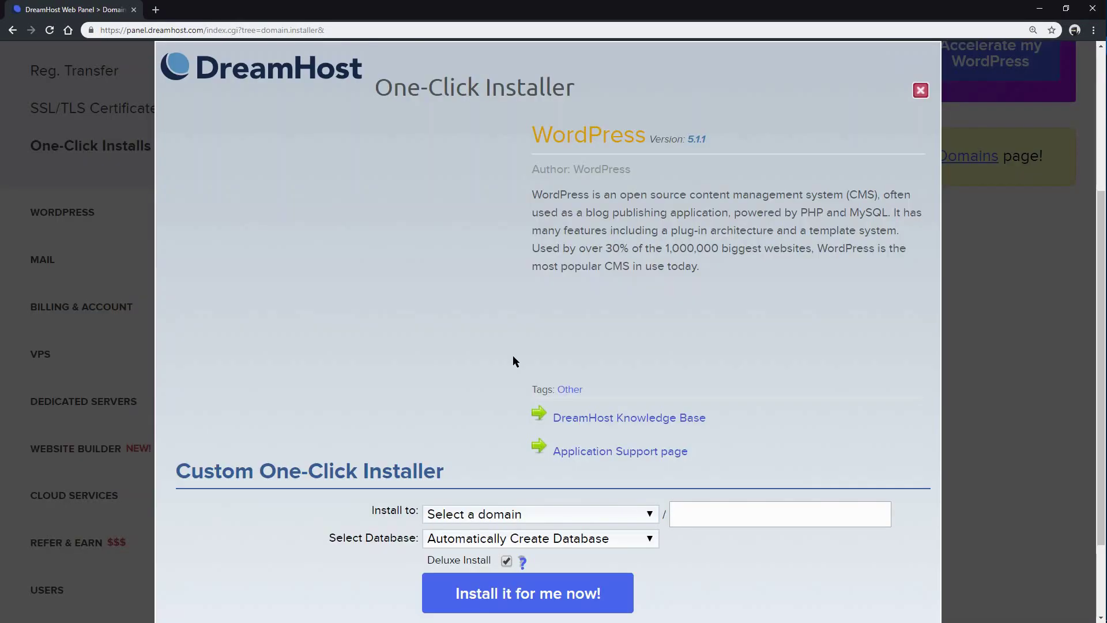
scroll(527, 451, down, 1)
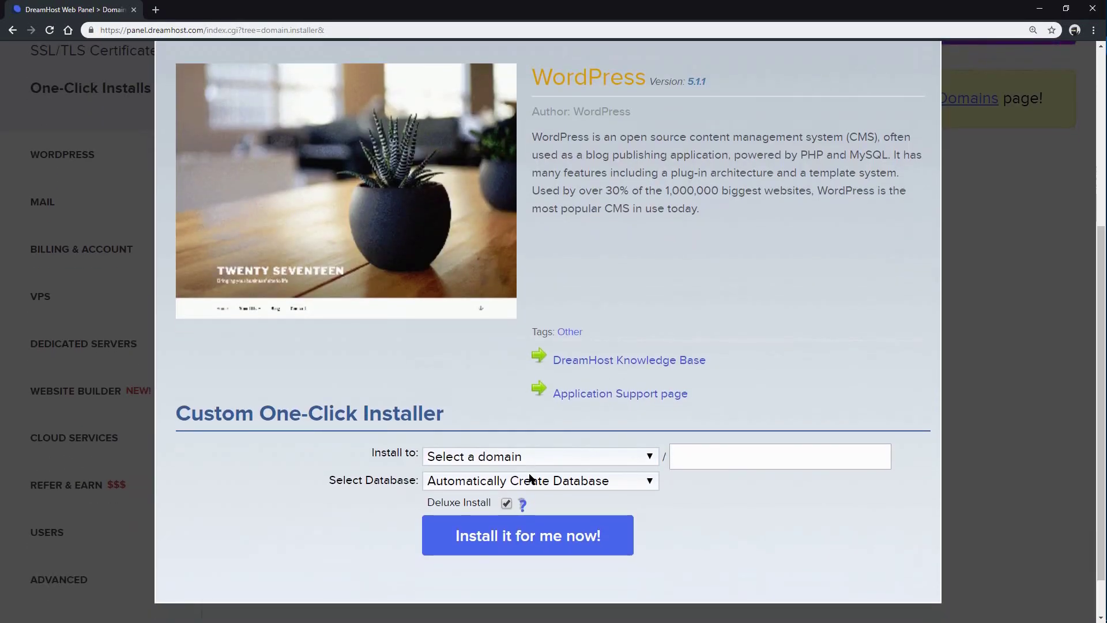
click(574, 457)
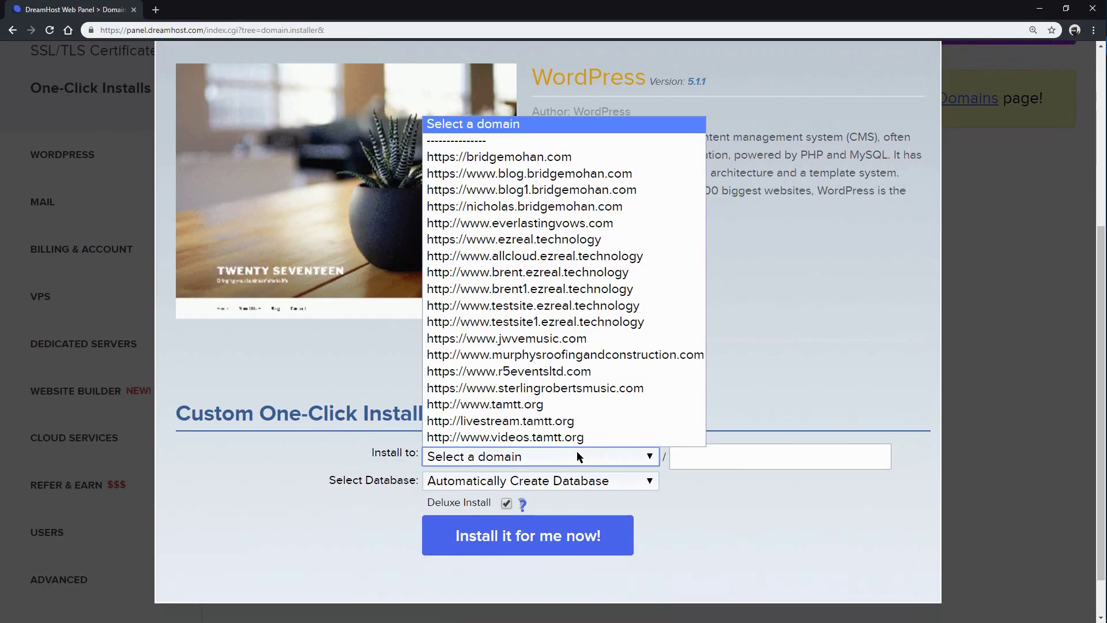
click(577, 189)
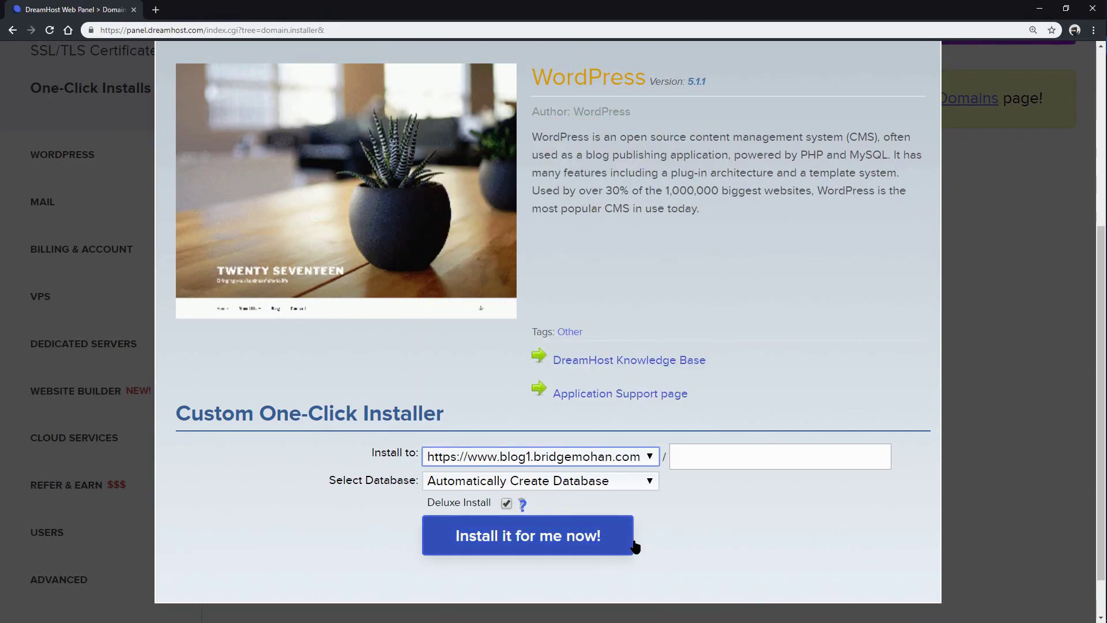
scroll(663, 532, down, 1)
Step: Start the WordPress install on blog1.bridgemohan.com with 'Install it for me now!'
click(578, 500)
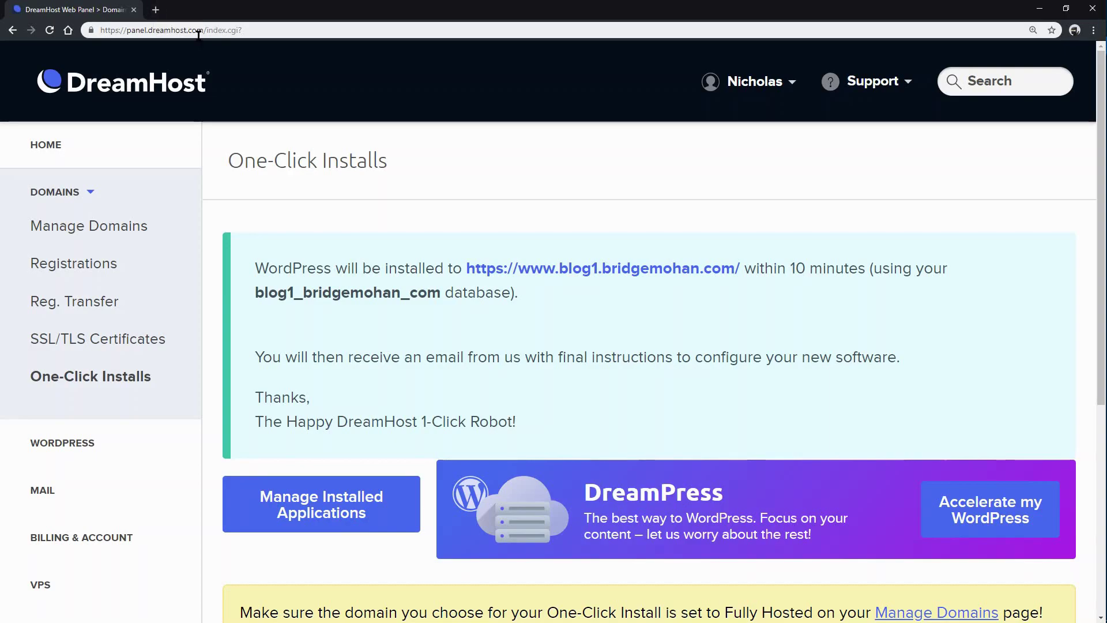
Step: Open the wp-login reset link in a new tab and reset the admin password to a strong new one
key(ctrl+t)
key(Return)
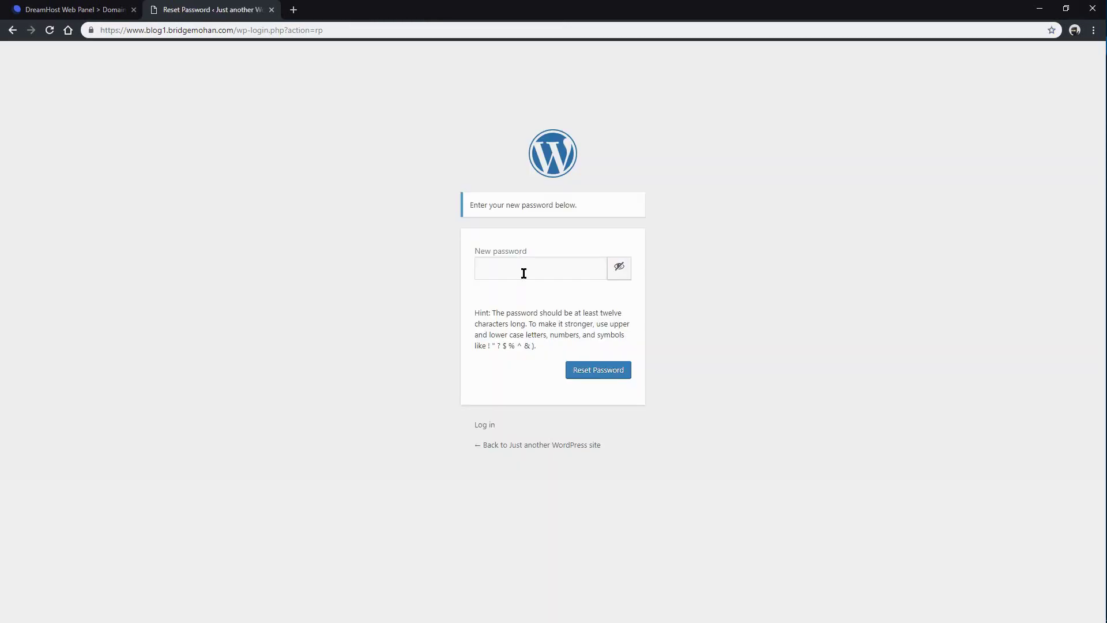
click(524, 273)
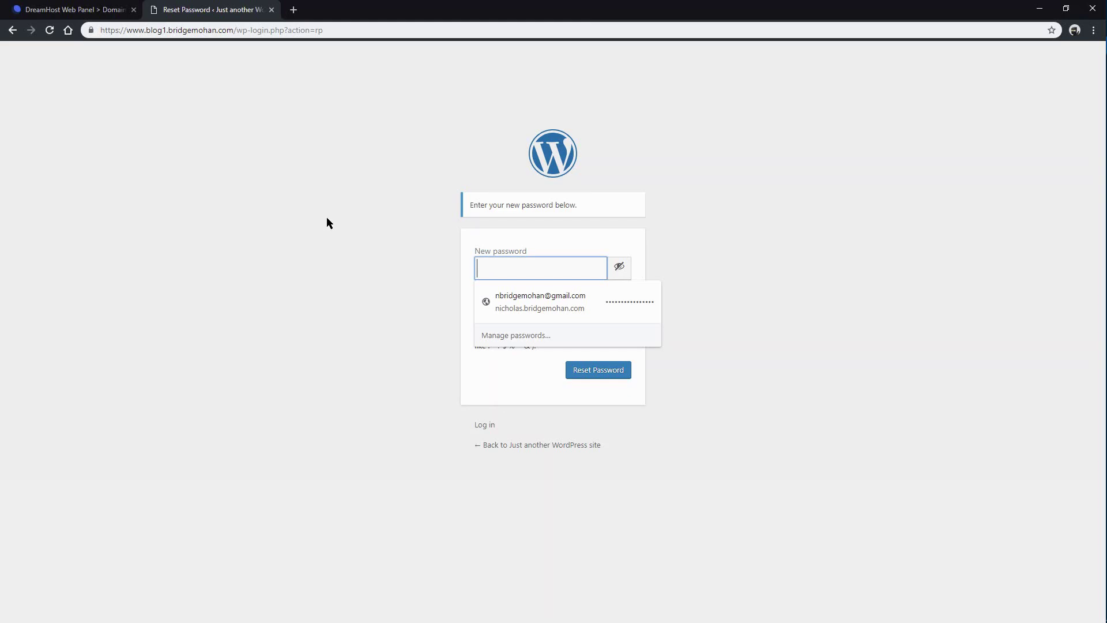
key(ctrl+v)
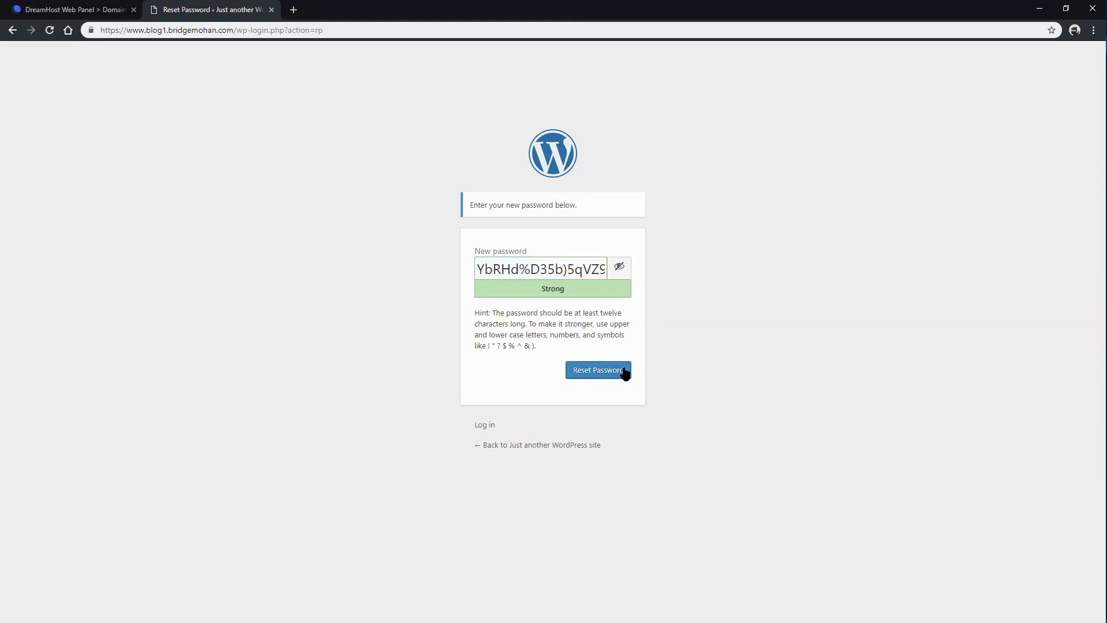
click(624, 371)
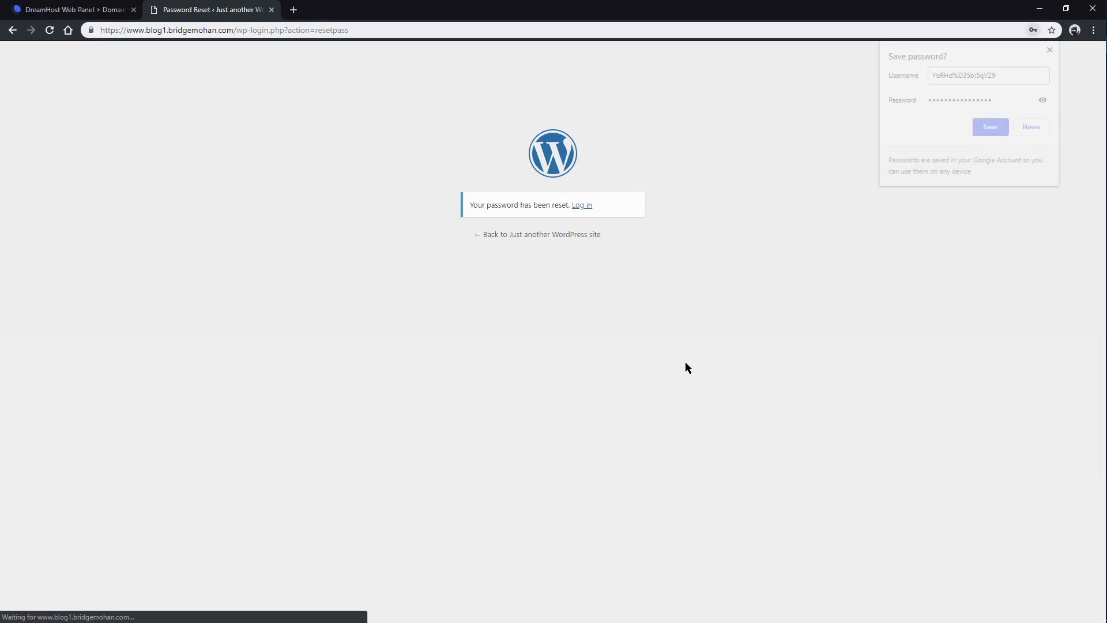
Step: Dismiss Chrome's save-password prompt and follow the Log in link to the blog1 login page
click(1050, 50)
click(582, 206)
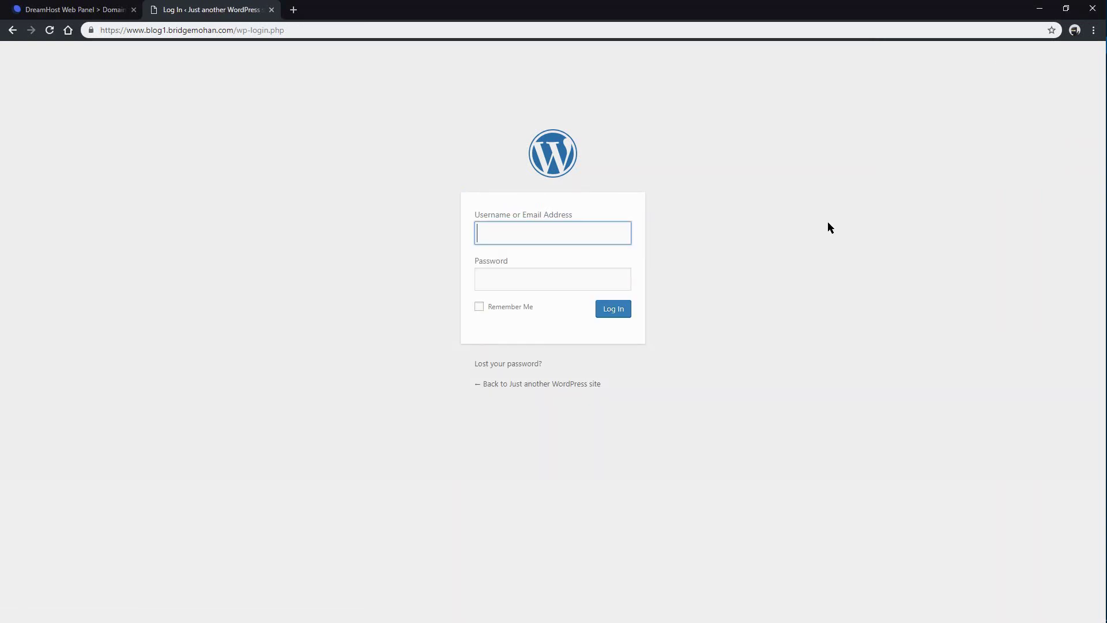